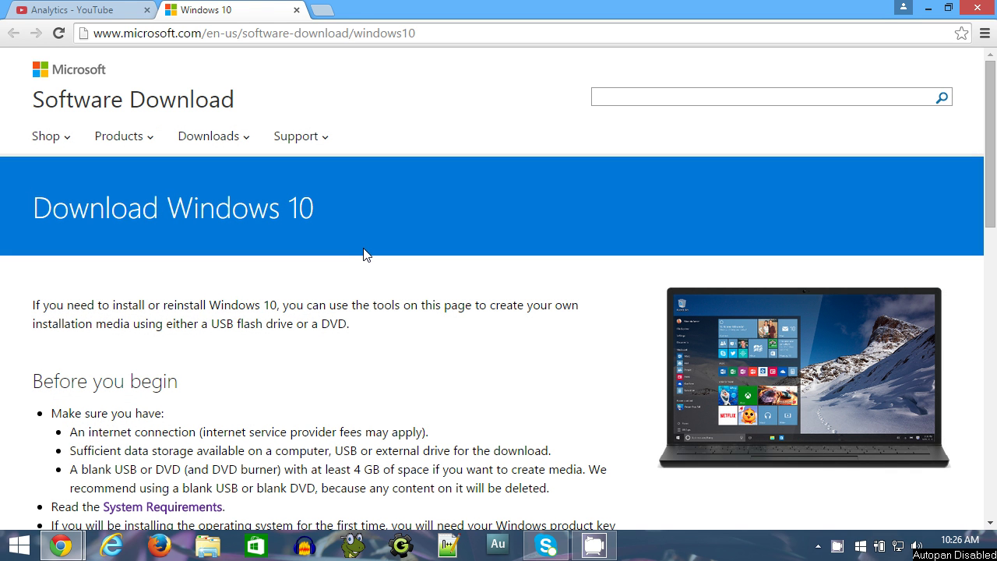
- Download the 64-bit tool, MediaCreationToolx64.exe, from the Windows 10 download page
{"action": "scroll", "coordinate": [450, 244], "scroll_direction": "down", "scroll_amount": 8}
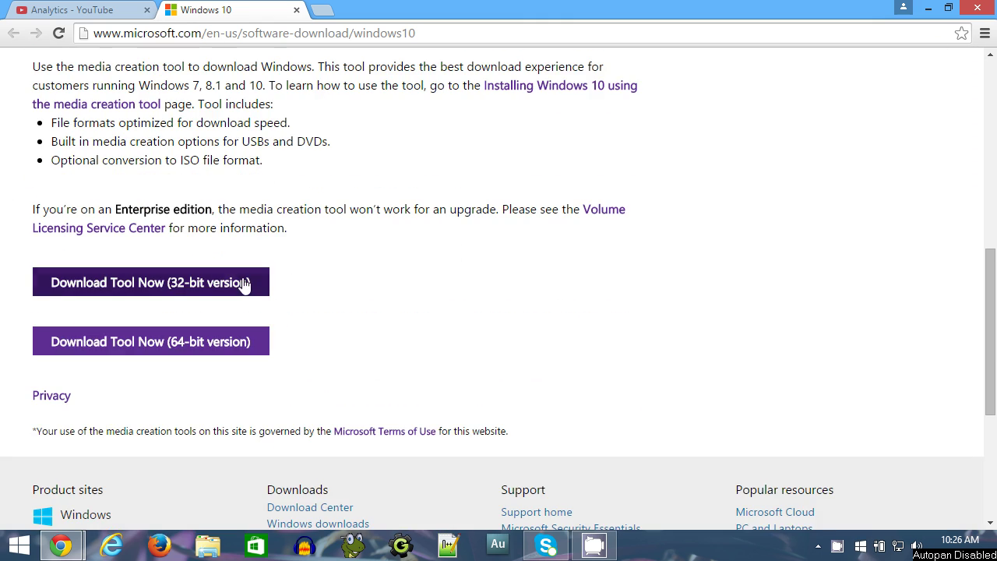
{"action": "left_click", "coordinate": [265, 341]}
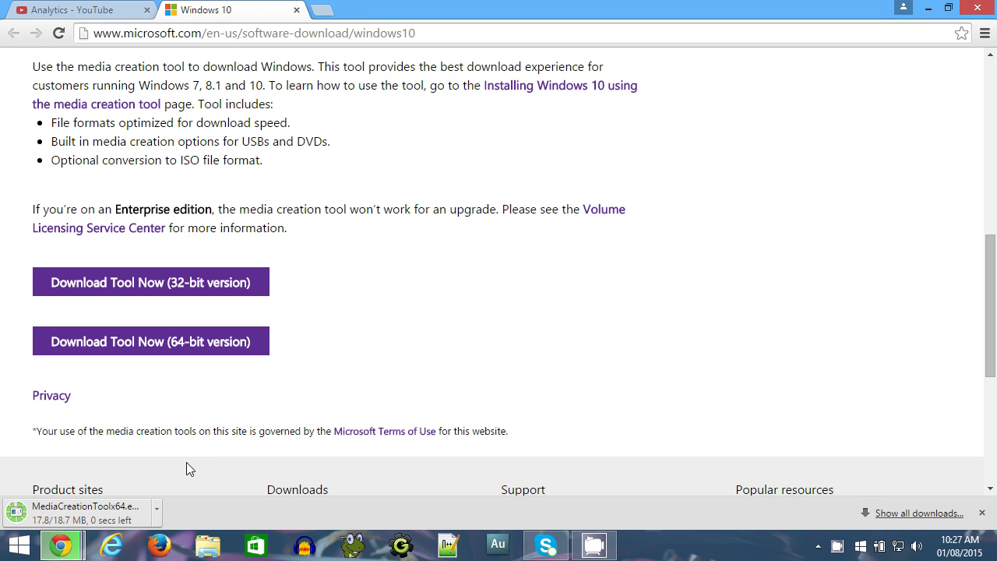
- Run the downloaded tool and choose to create installation media for another PC
{"action": "left_click", "coordinate": [121, 512]}
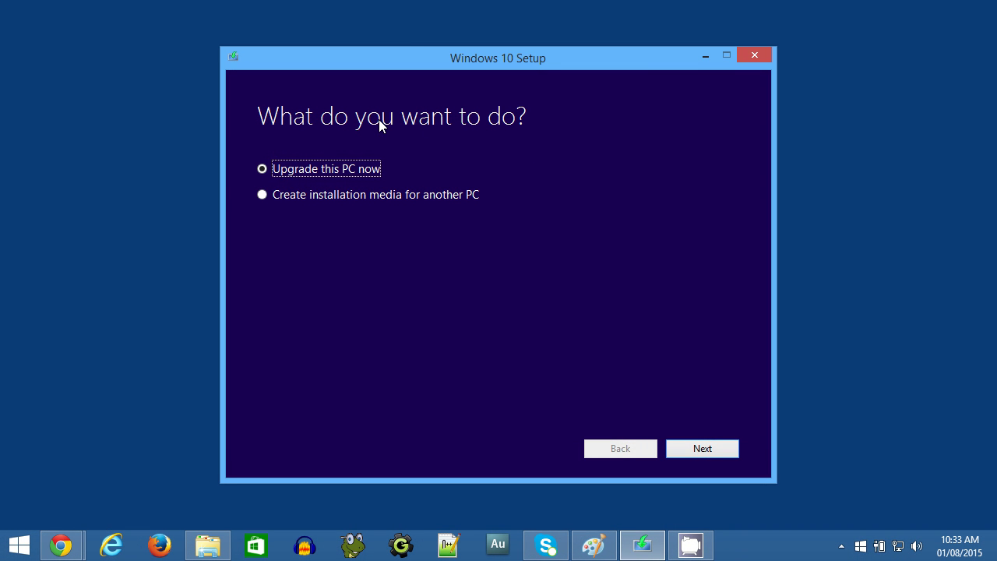
{"action": "left_click", "coordinate": [283, 195]}
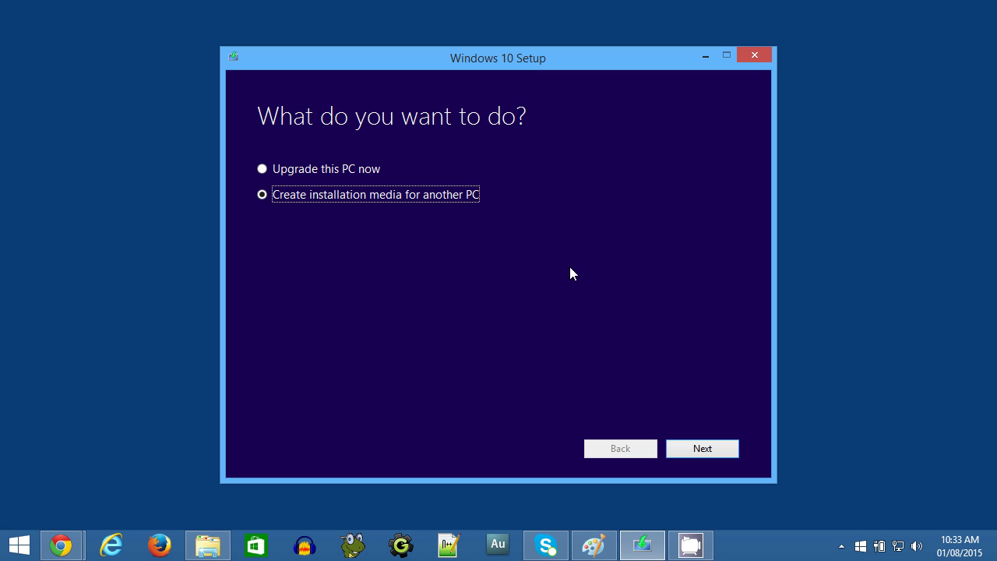
{"action": "left_click", "coordinate": [702, 451]}
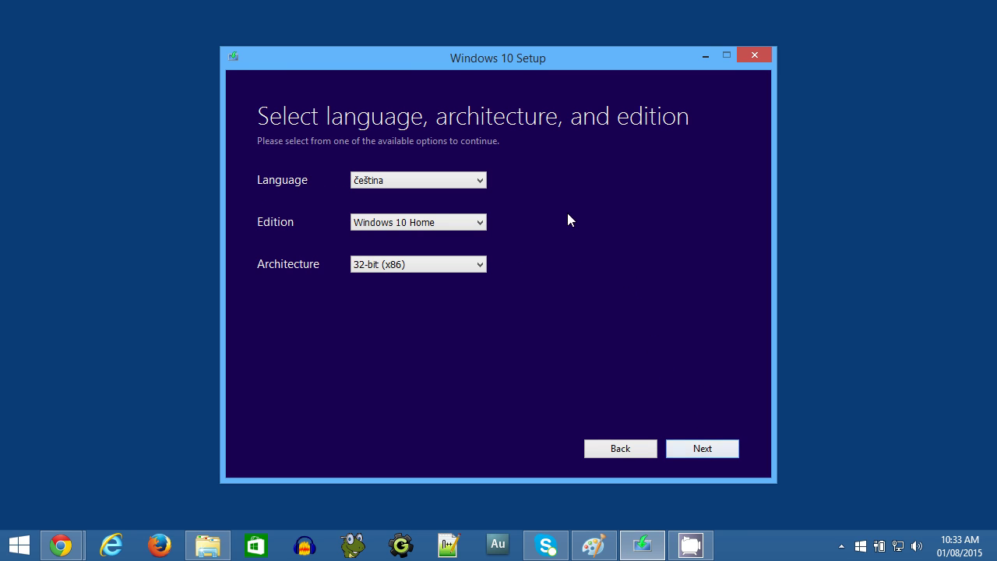
- Set language to English (United States), edition to Windows 10 Pro, architecture to 64-bit (x64)
{"action": "left_click", "coordinate": [480, 180]}
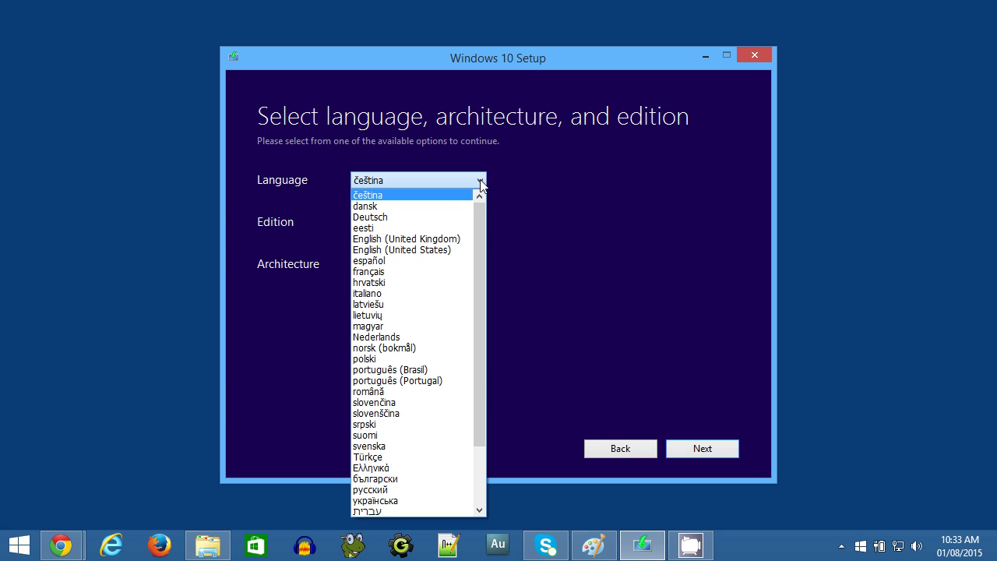
{"action": "left_click", "coordinate": [441, 250]}
{"action": "left_click", "coordinate": [452, 225]}
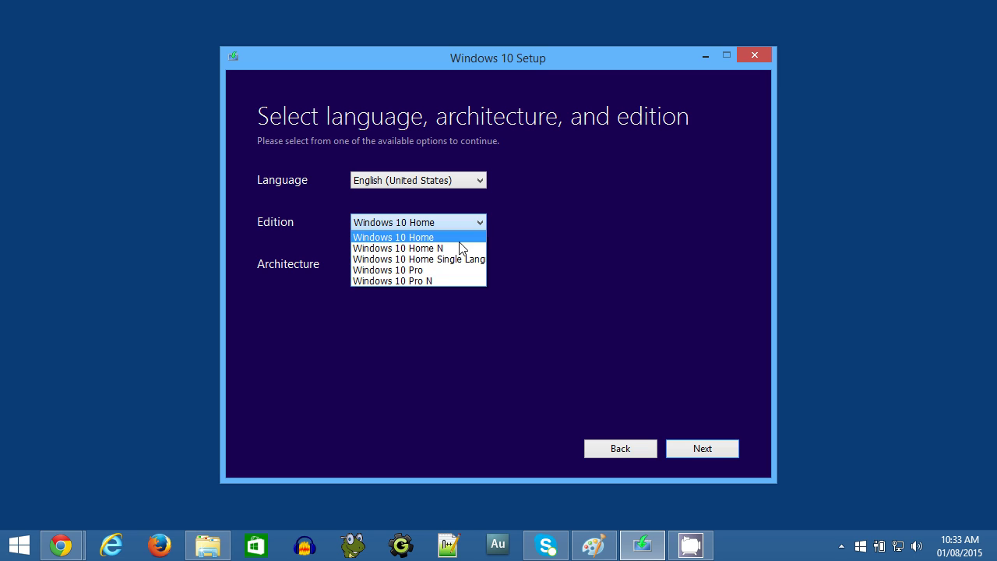
{"action": "left_click", "coordinate": [444, 272]}
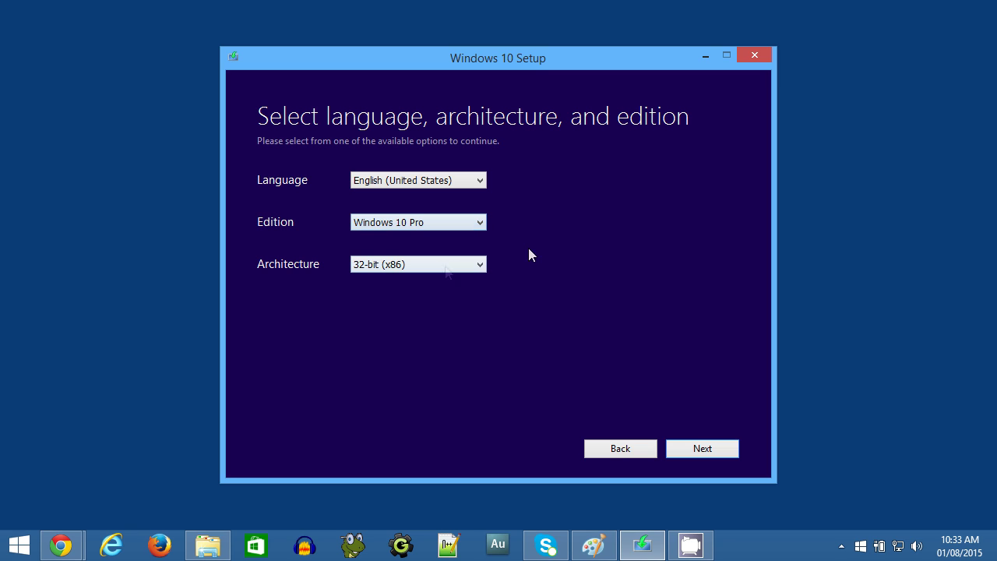
{"action": "left_click", "coordinate": [455, 266]}
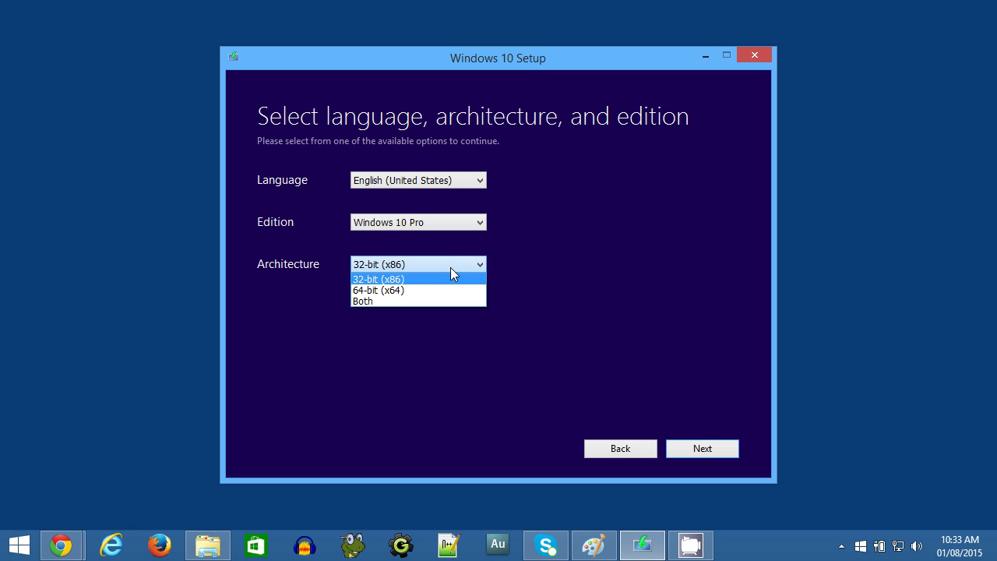
{"action": "left_click", "coordinate": [441, 288]}
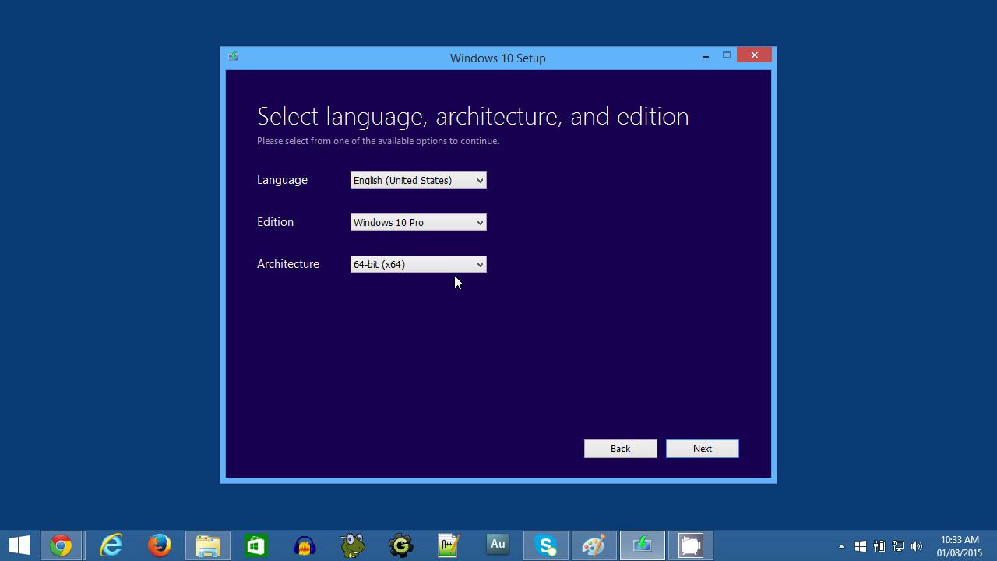
- Choose ISO file as the media and save it as Windows 10.iso in the Desktop iso folder
{"action": "left_click", "coordinate": [719, 444]}
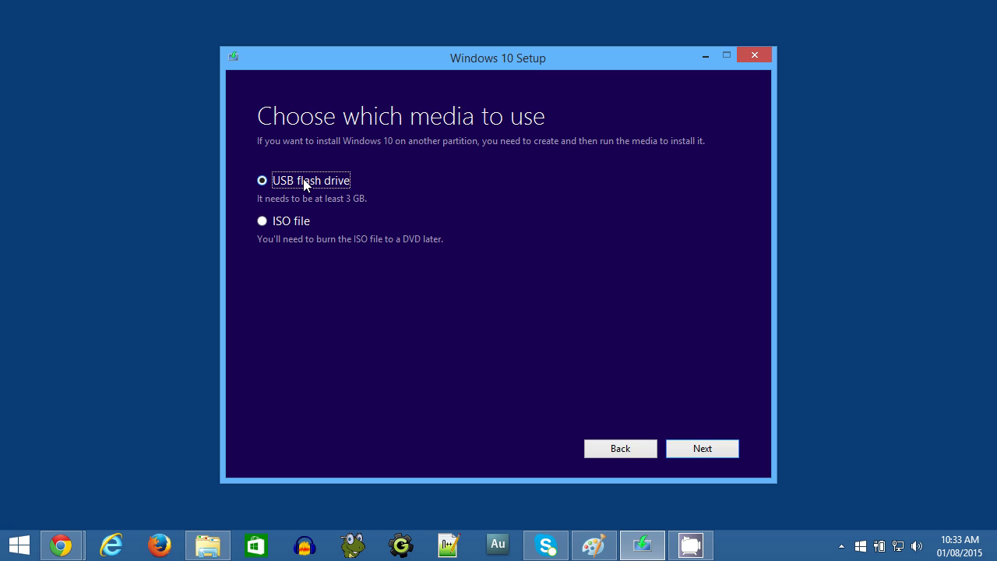
{"action": "left_click", "coordinate": [282, 226]}
{"action": "left_click", "coordinate": [713, 445]}
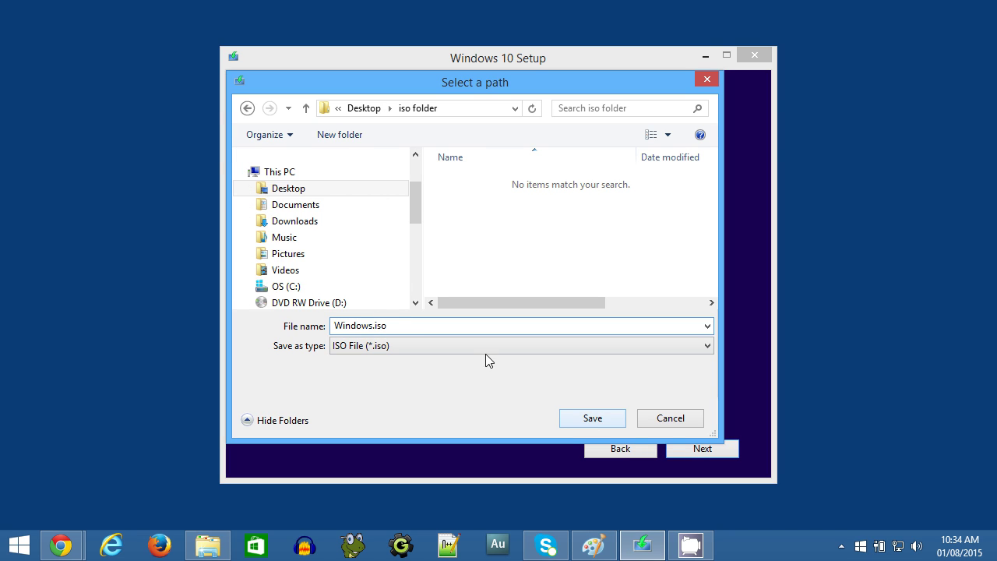
{"action": "left_click", "coordinate": [372, 326]}
{"action": "type", "text": "10"}
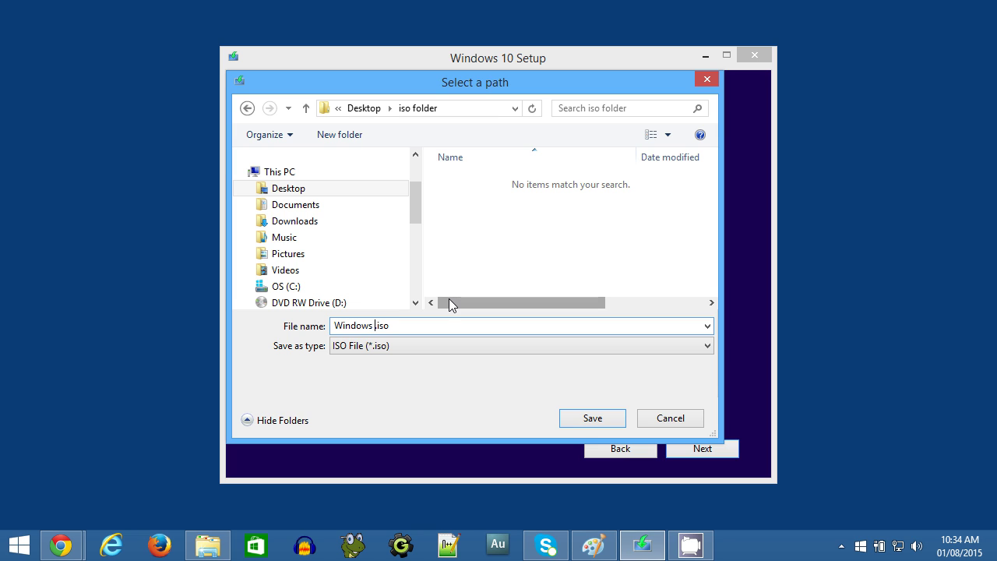
{"action": "left_click", "coordinate": [575, 419]}
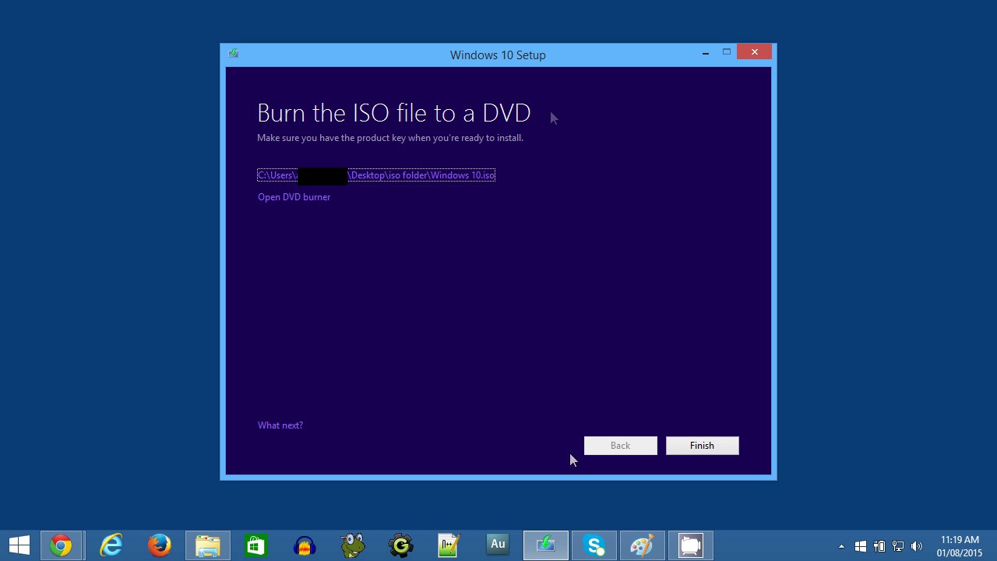
- Open the DVD burner, dismiss its usage notice, and open the folder holding Windows 10.iso
{"action": "left_click", "coordinate": [321, 199]}
{"action": "left_click", "coordinate": [322, 198]}
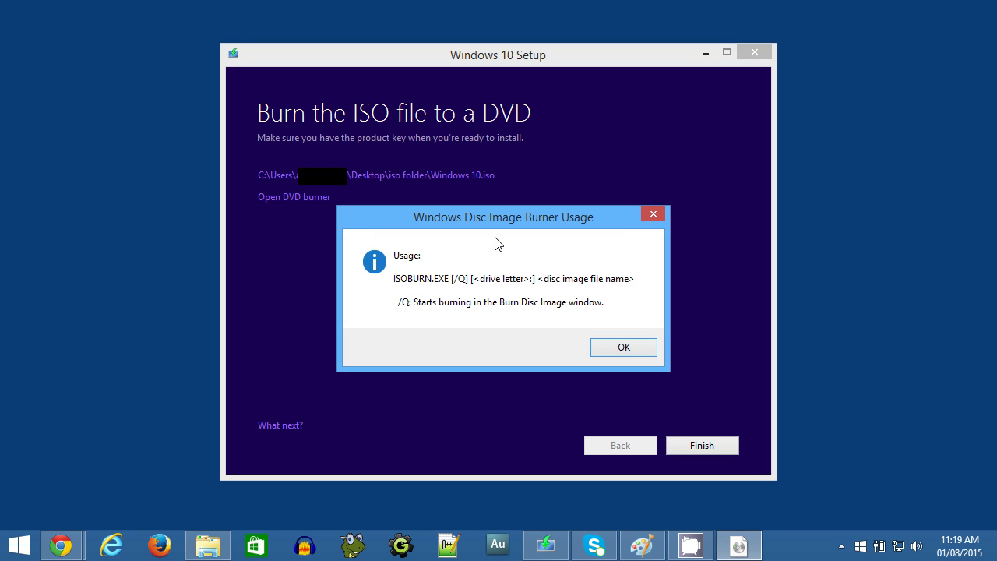
{"action": "left_click", "coordinate": [623, 347]}
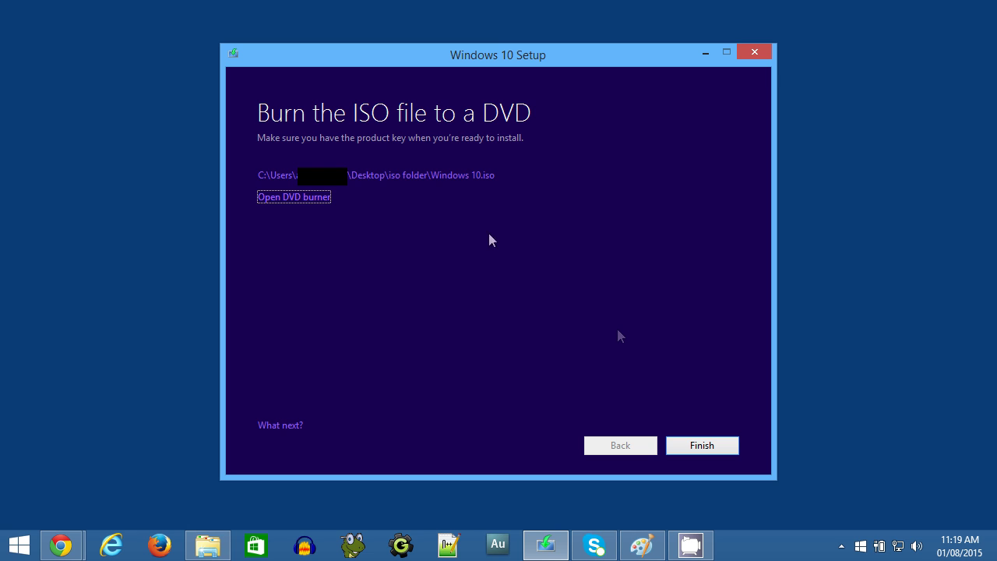
{"action": "left_click", "coordinate": [440, 176]}
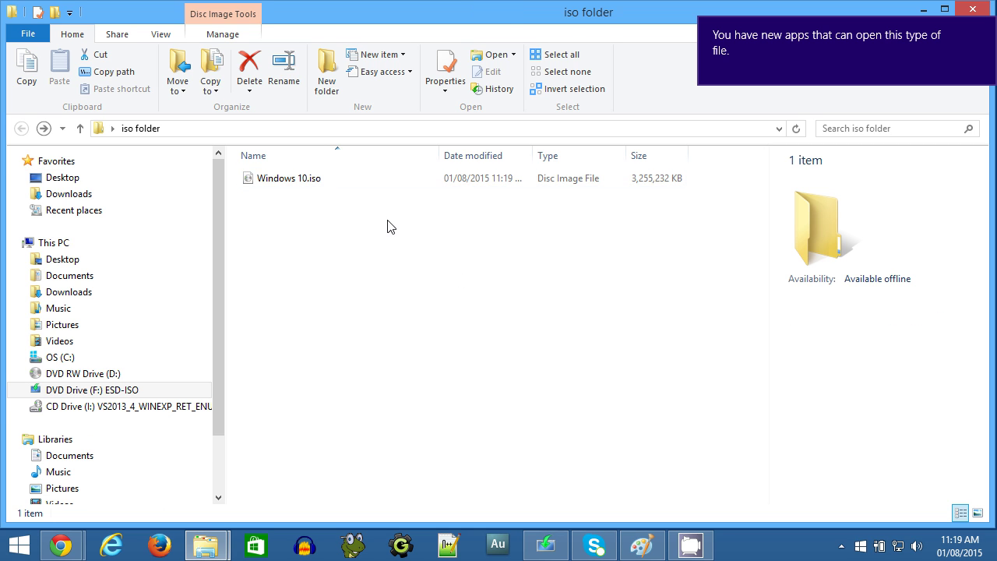
- Burn Windows 10.iso as a disc image using DVD R Drive (D:), then close the burner
{"action": "right_click", "coordinate": [307, 183]}
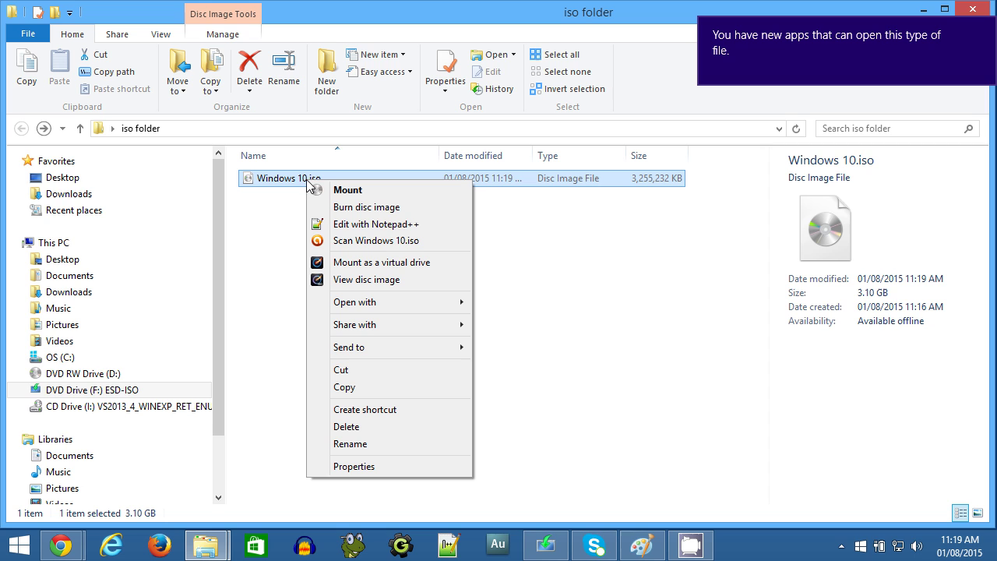
{"action": "left_click", "coordinate": [428, 206]}
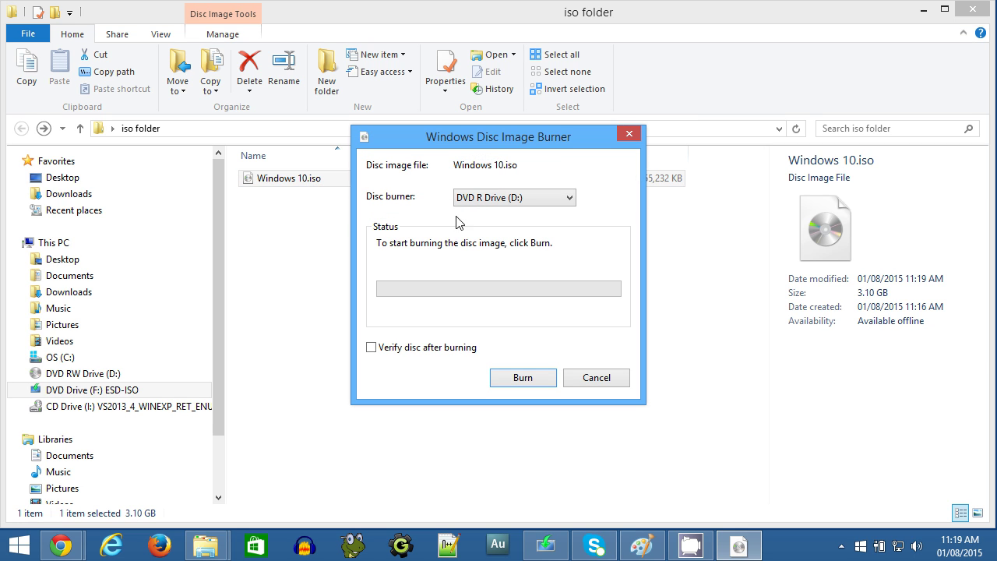
{"action": "left_click", "coordinate": [512, 200]}
{"action": "left_click", "coordinate": [499, 215]}
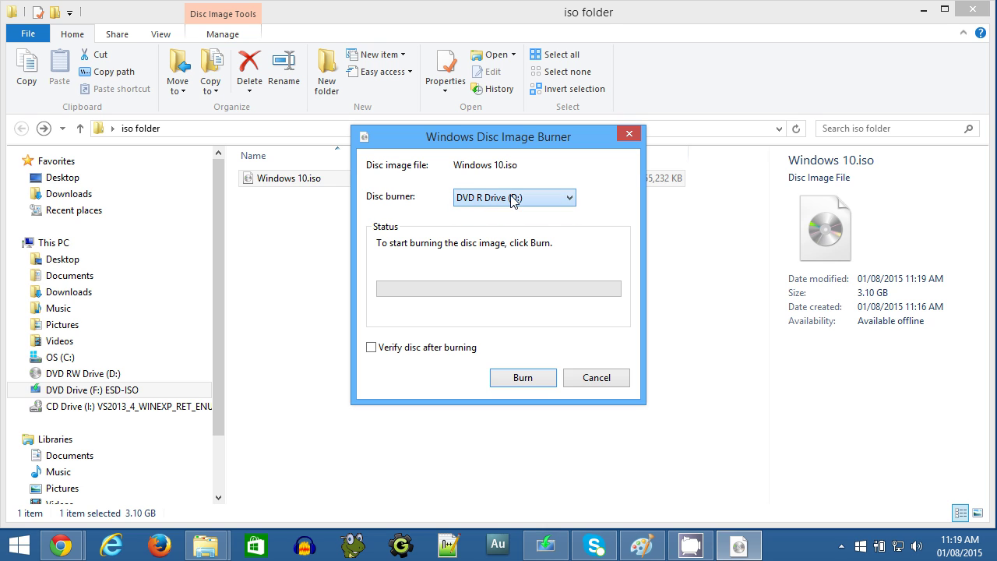
{"action": "left_click", "coordinate": [523, 377]}
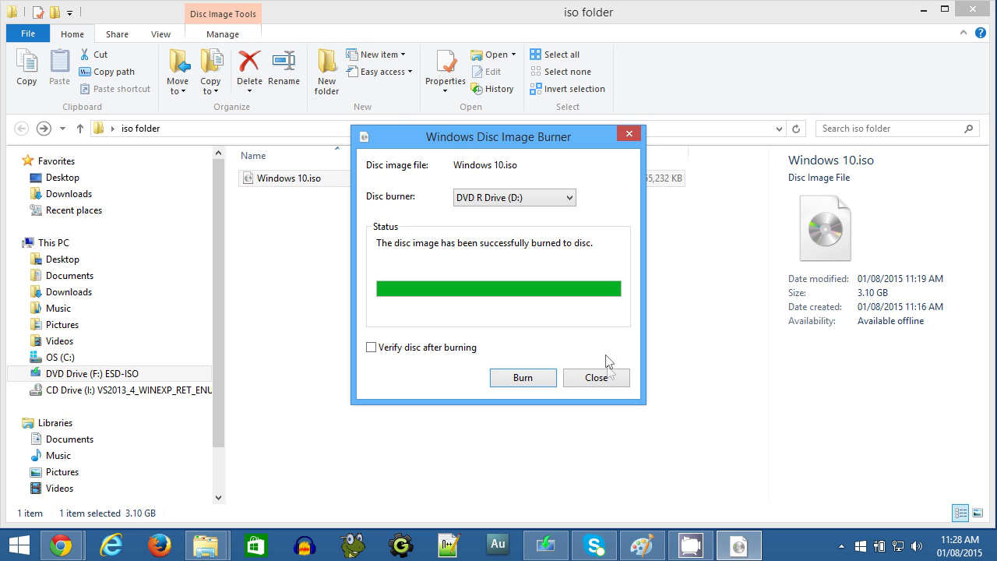
{"action": "left_click", "coordinate": [610, 379]}
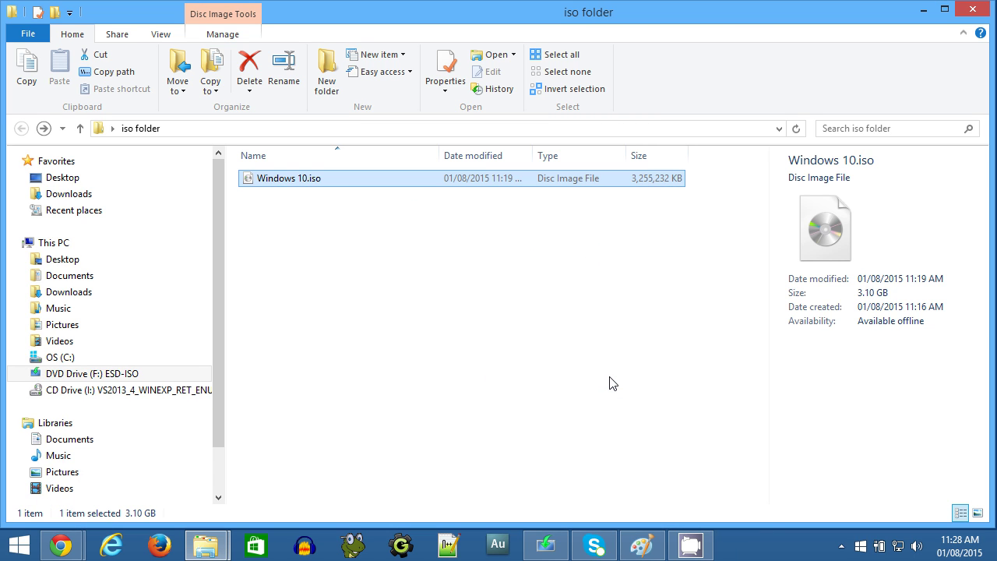
{"action": "left_click", "coordinate": [559, 305]}
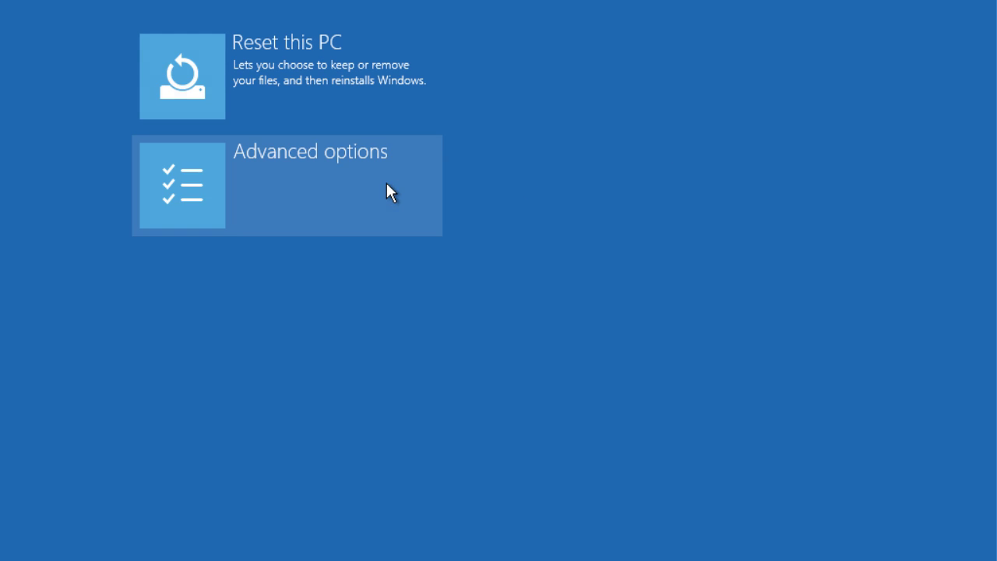
- Launch Startup Repair from Advanced options in the recovery environment
{"action": "left_click", "coordinate": [411, 145]}
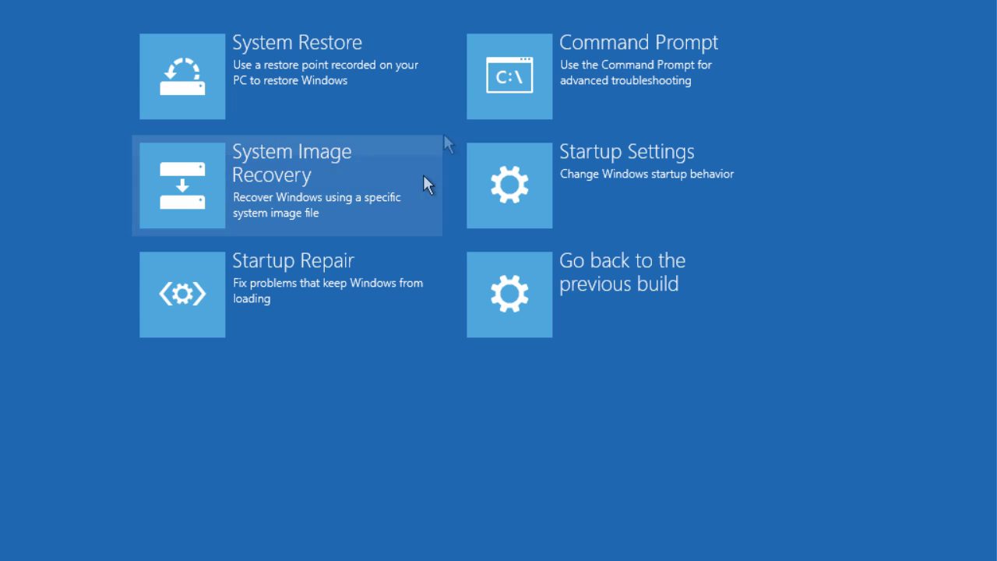
{"action": "left_click", "coordinate": [314, 297]}
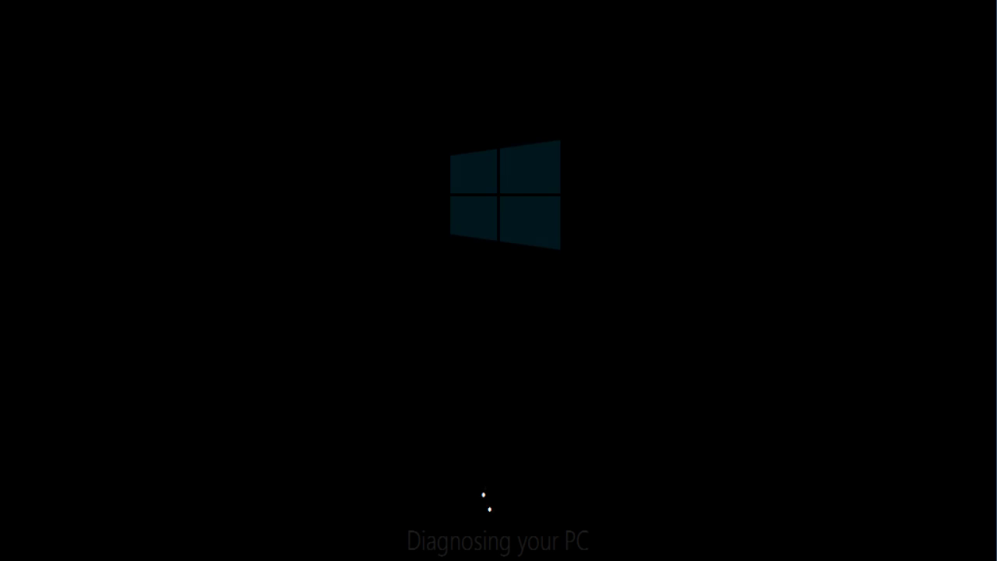